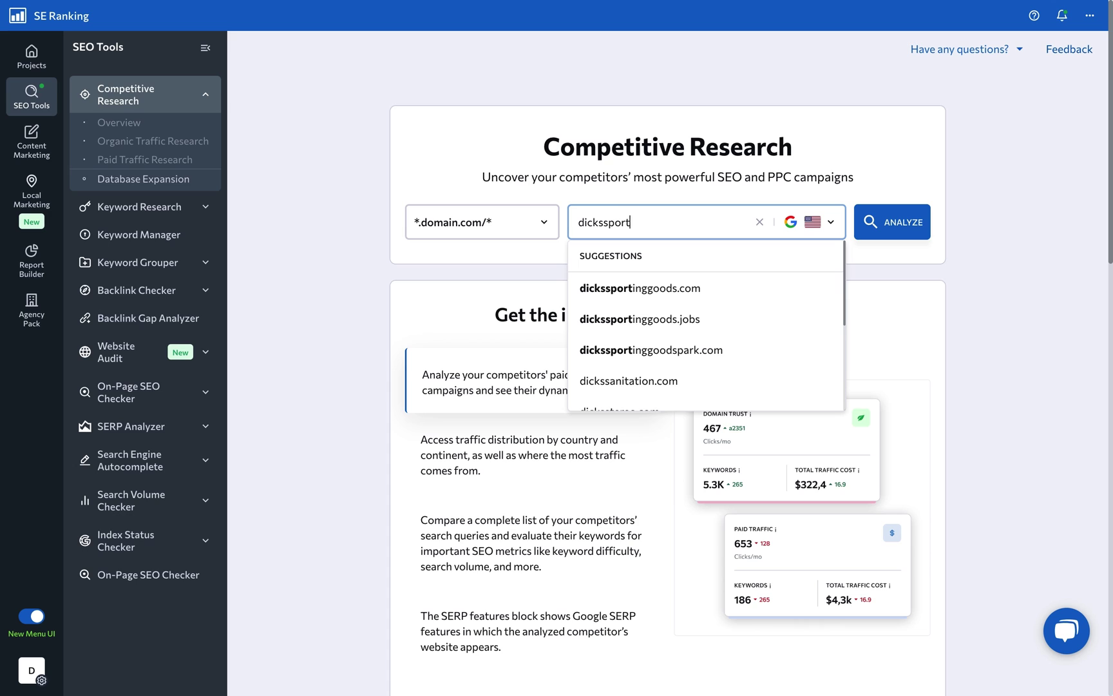
- Enter dickssportinggoods.com as the domain and choose the United States Google database
text(inggoods.com)
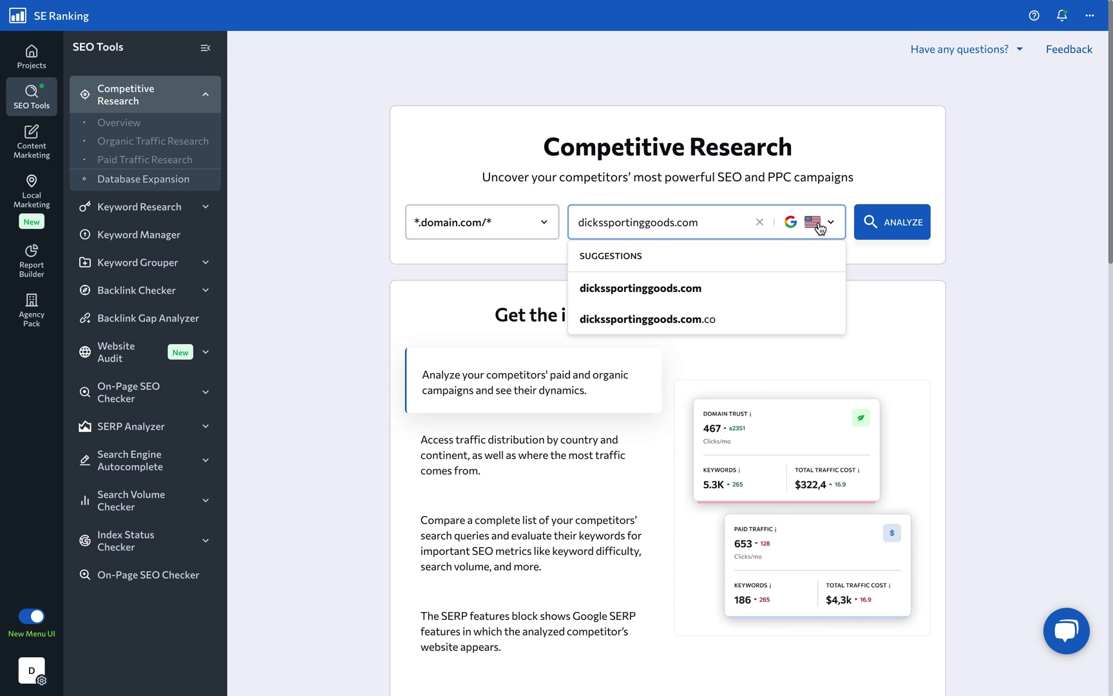
click(818, 223)
scroll(806, 319, down, 4)
click(797, 319)
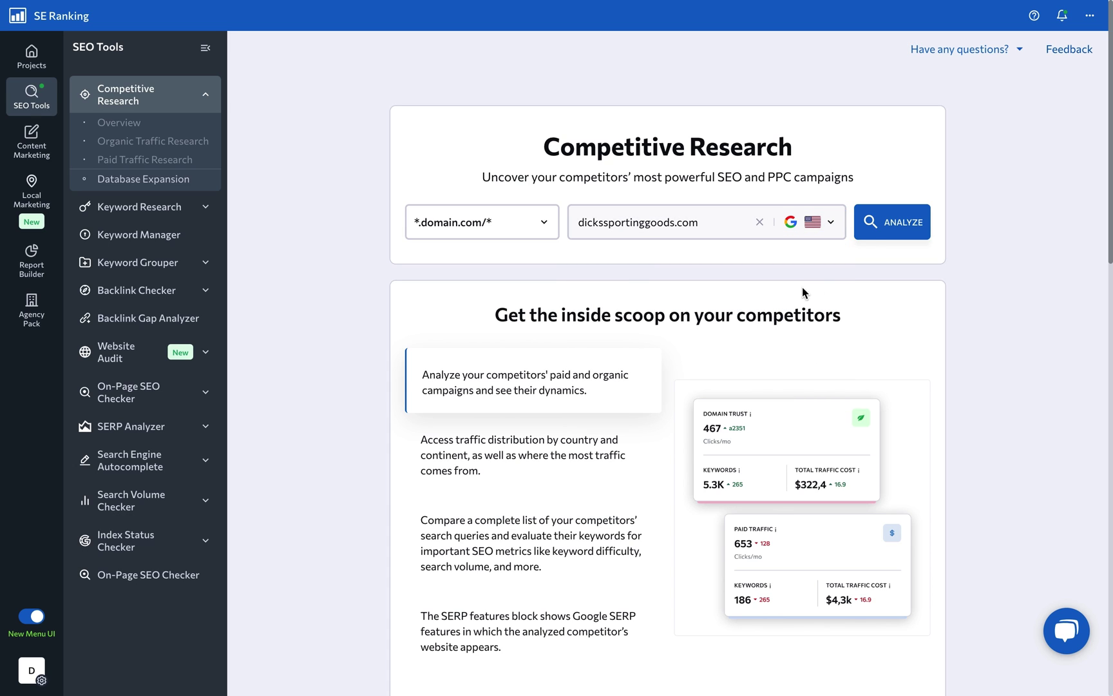
- Analyze dickssportinggoods.com for the US, then browse the other-countries list without picking one
click(892, 221)
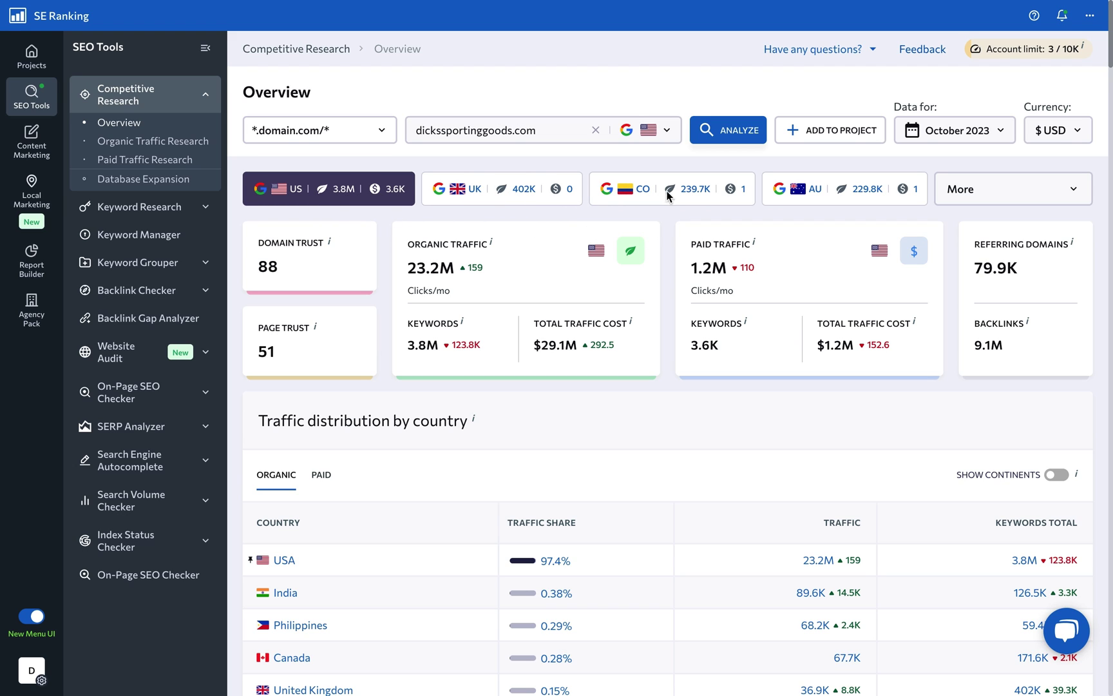
click(989, 198)
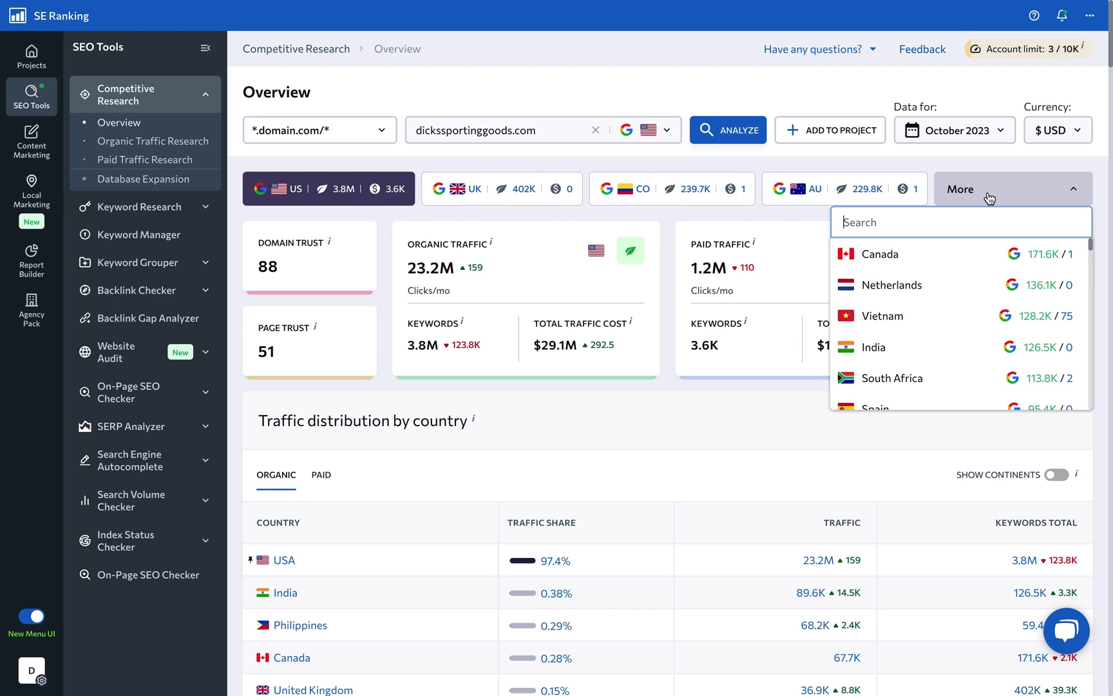
click(800, 209)
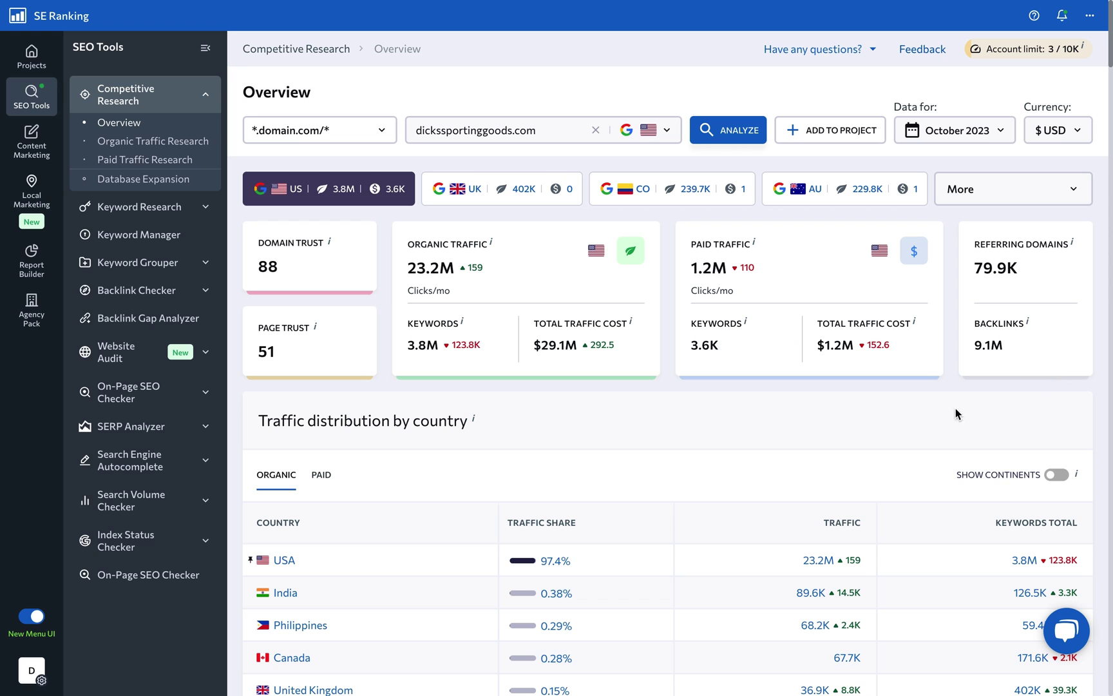
- Switch the traffic-by-country table to show paid traffic shares
scroll(764, 428, down, 3)
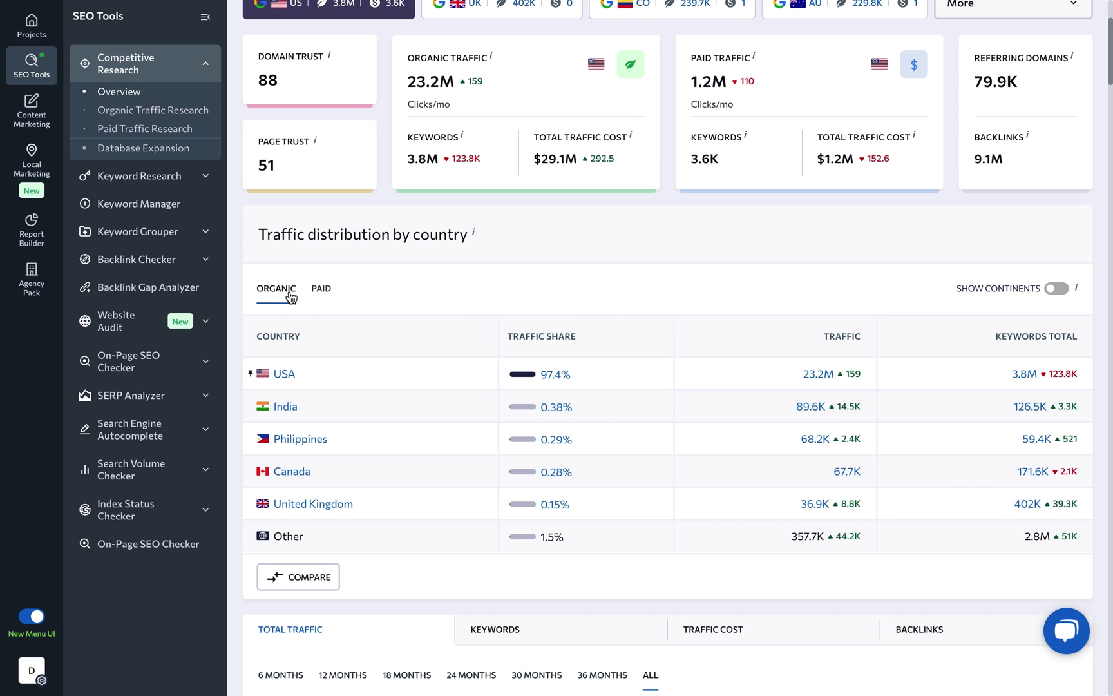
click(320, 291)
scroll(320, 295, down, 5)
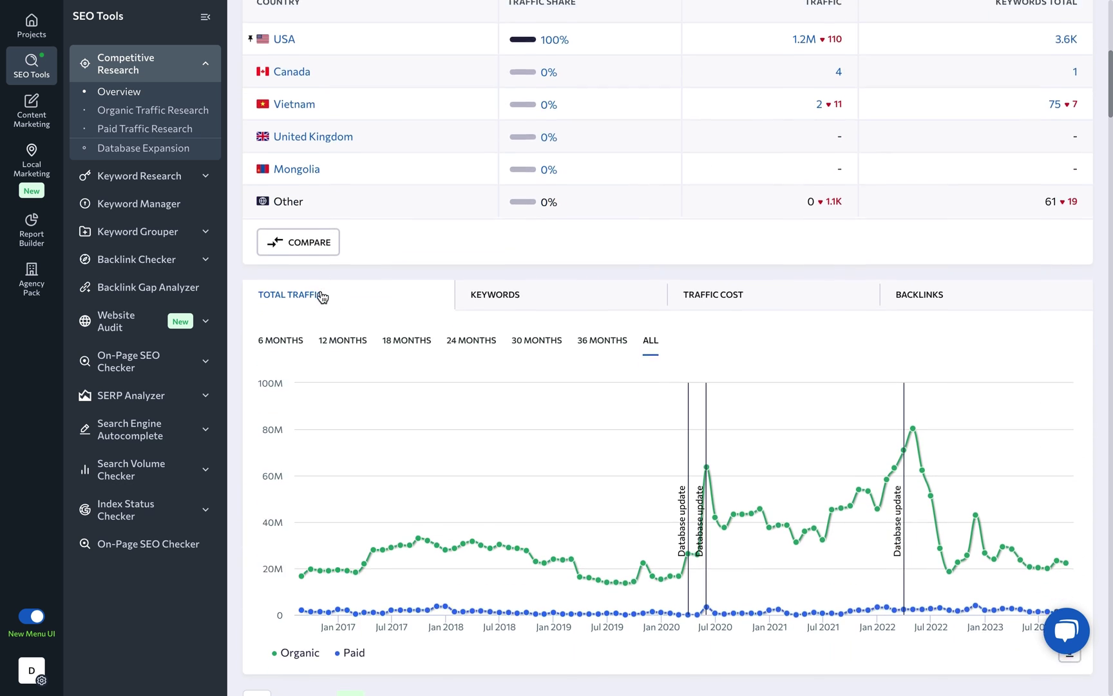
scroll(320, 297, down, 2)
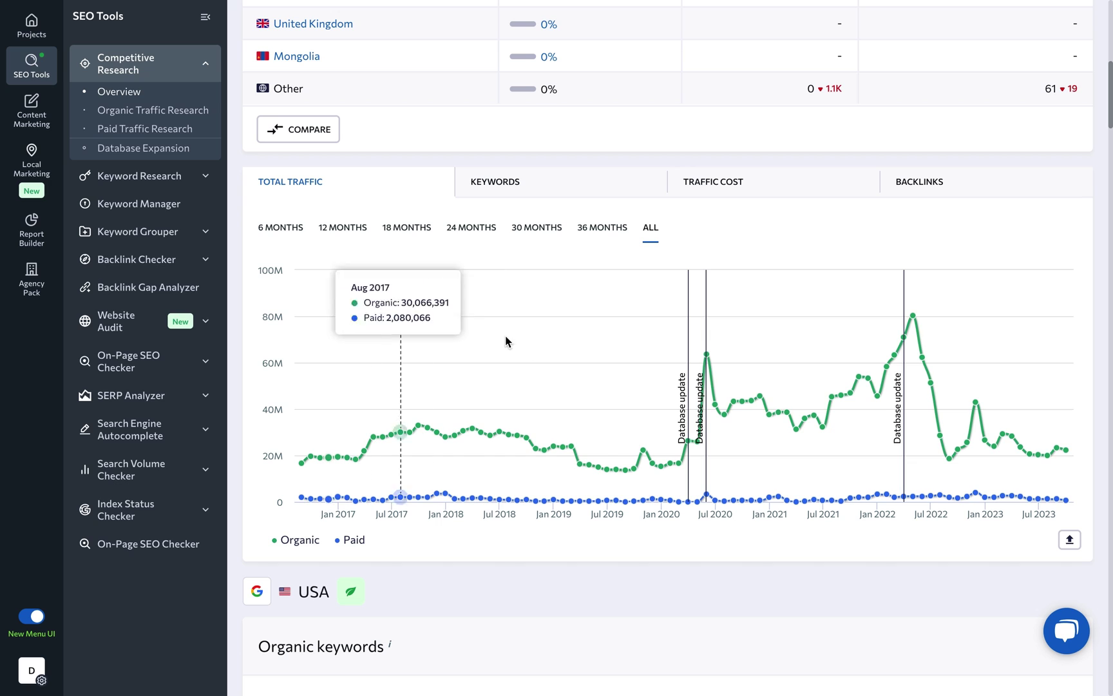
- Chart keywords and backlinks over time, return to Total Traffic, then open Organic Traffic Research
click(565, 176)
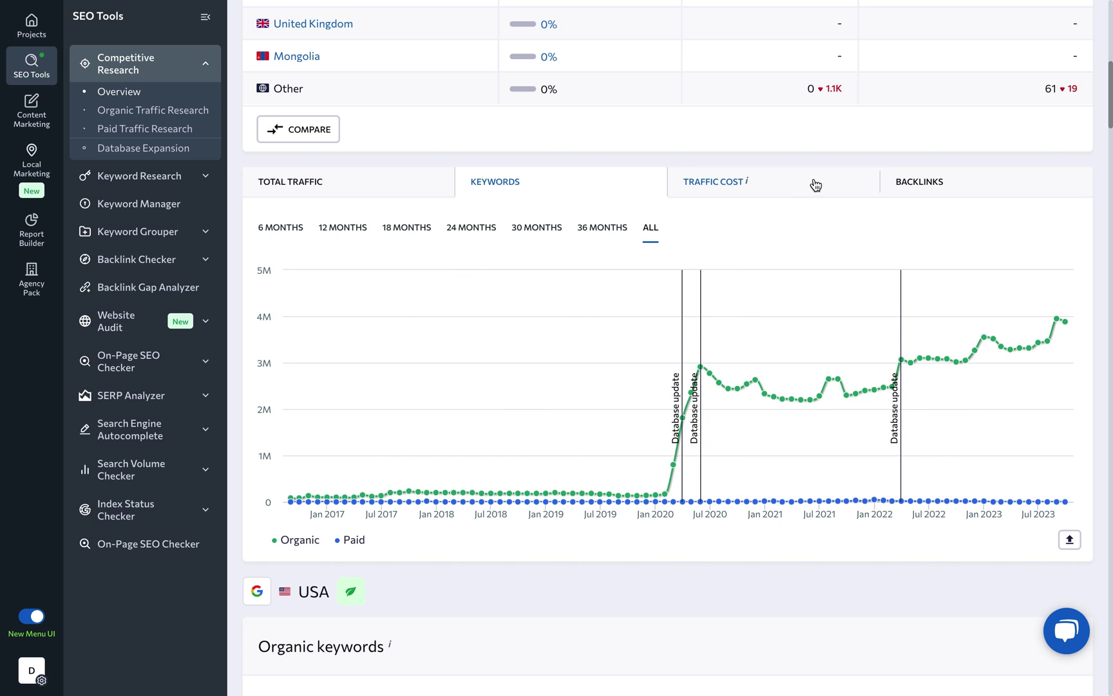
click(931, 190)
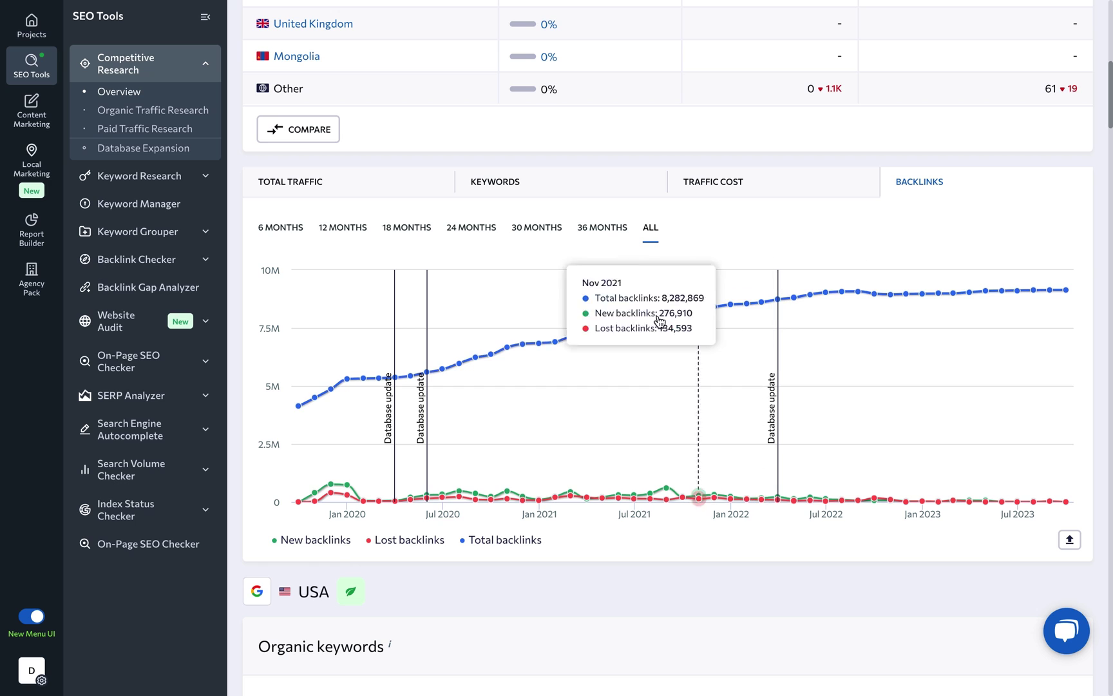
click(356, 191)
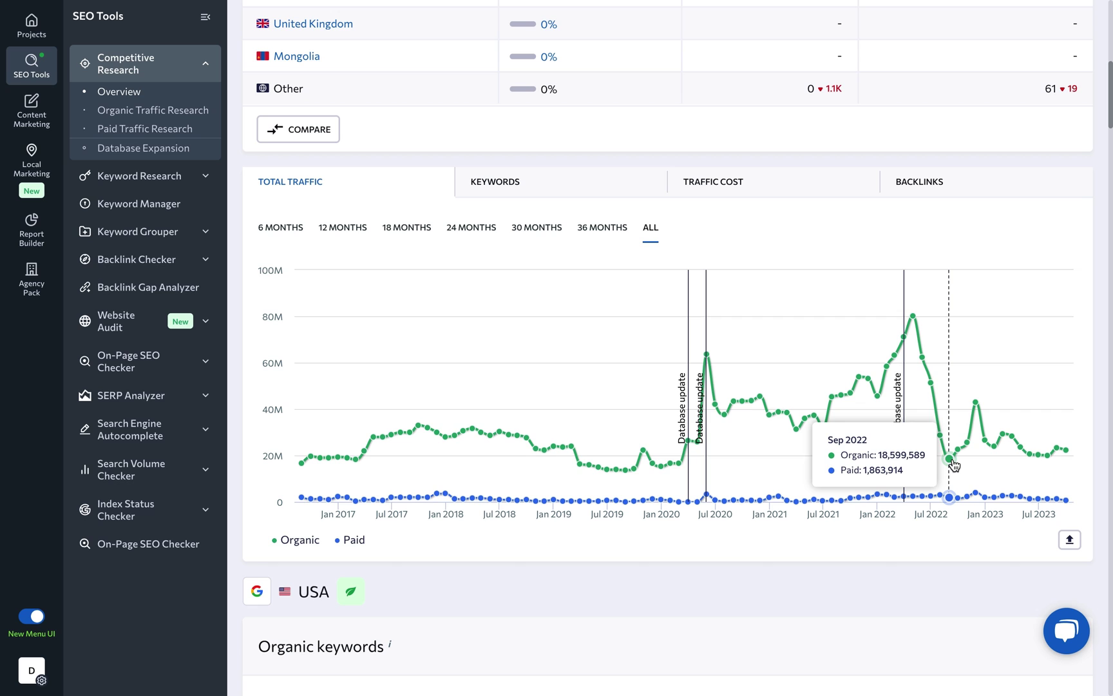
click(166, 114)
scroll(166, 113, down, 8)
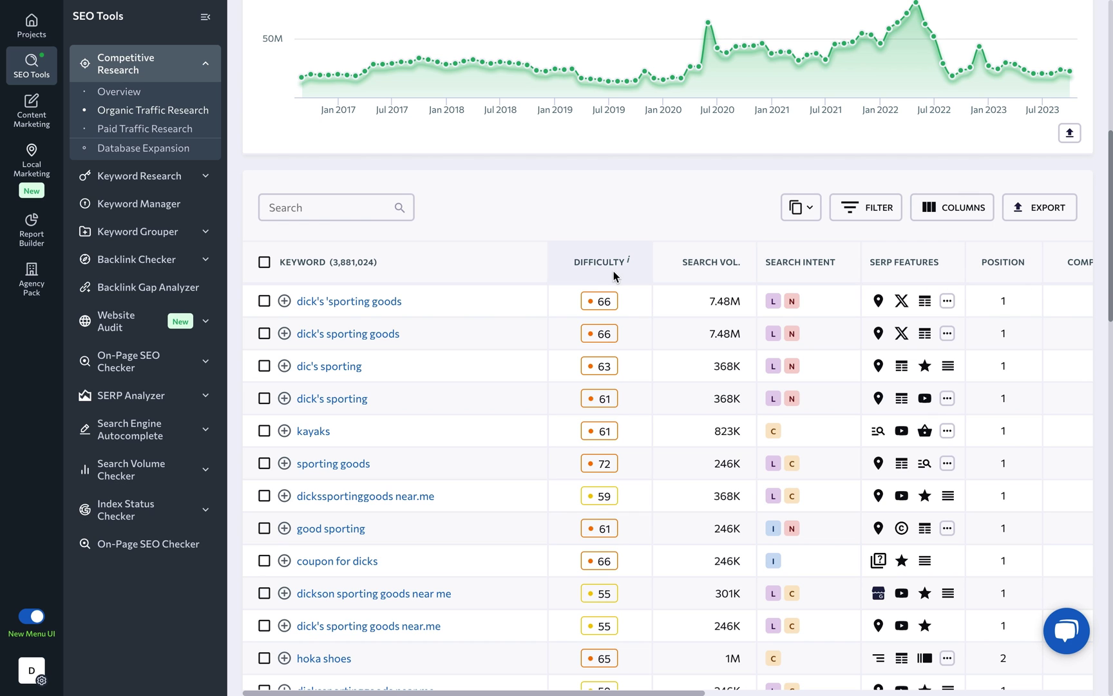
- Review Improved ranking changes with position gains, search volume, intent and CPC
scroll(603, 272, up, 7)
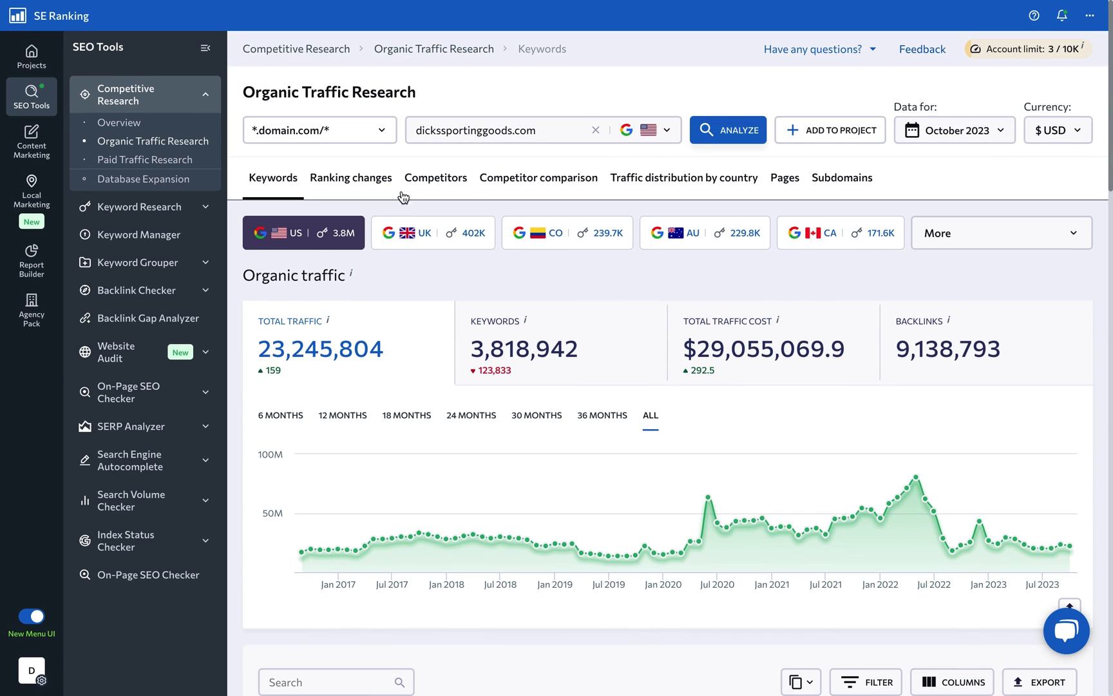
click(351, 184)
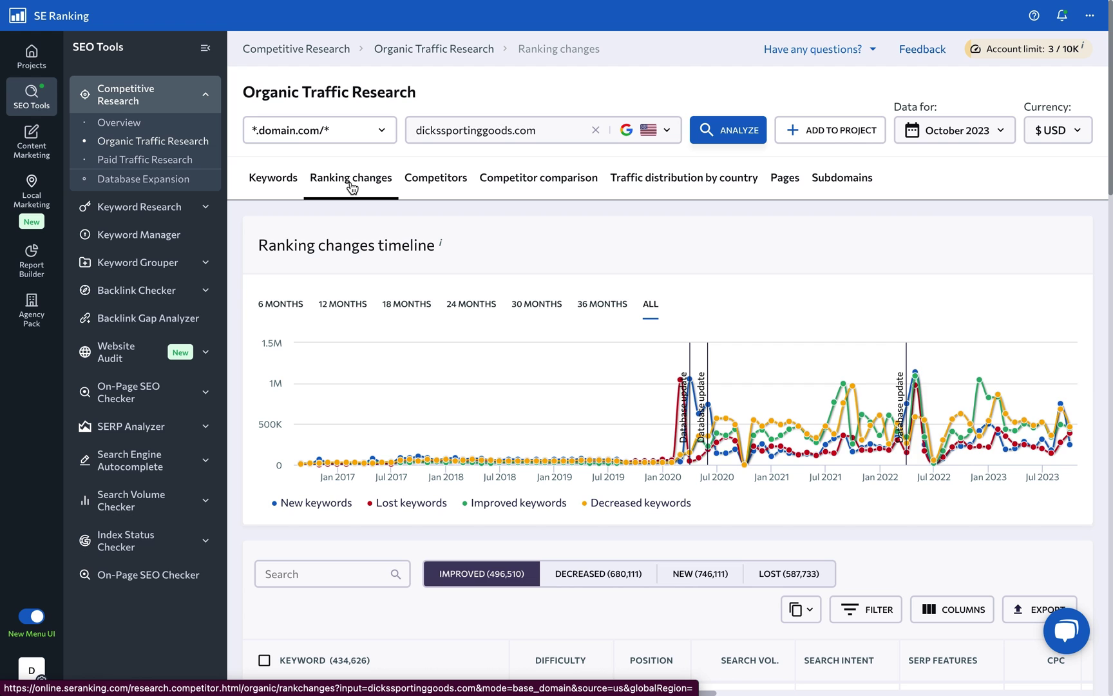
scroll(396, 263, down, 3)
scroll(396, 263, down, 3)
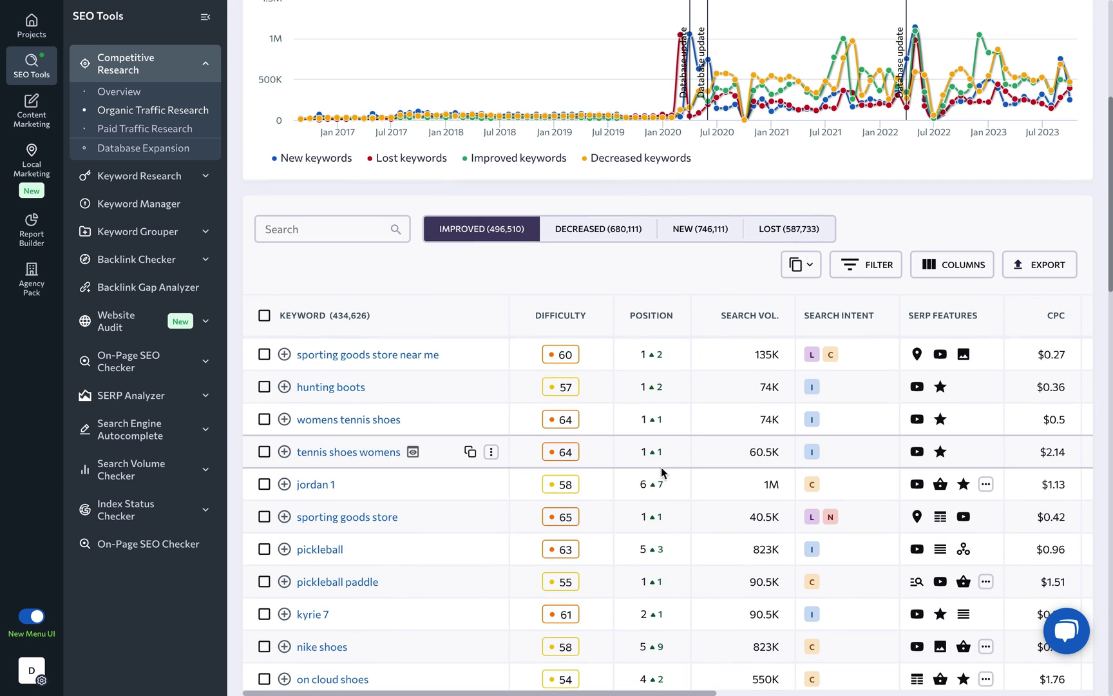
scroll(664, 609, down, 3)
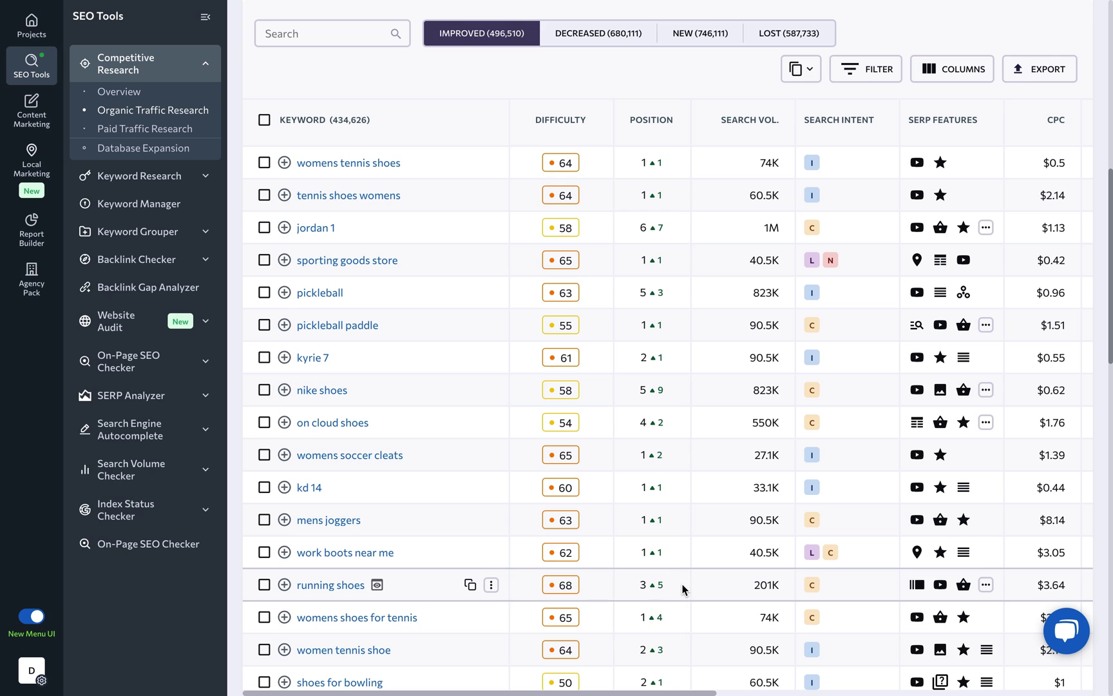
scroll(683, 588, up, 6)
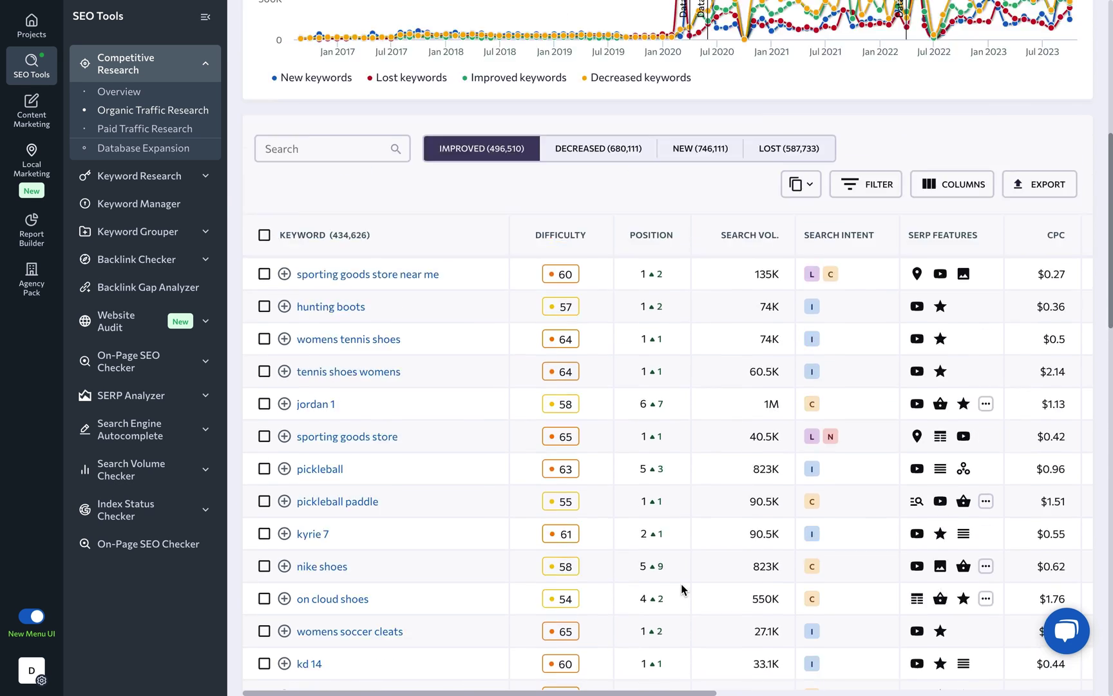
click(442, 187)
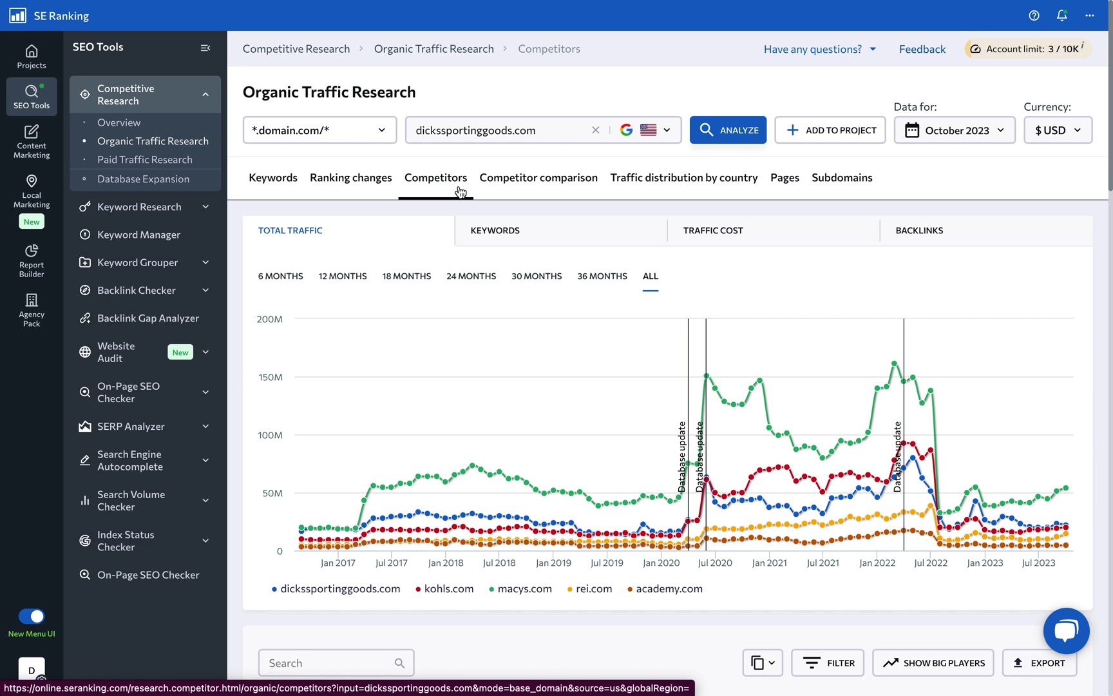
- Browse the organic competitors list for dickssportinggoods.com
scroll(550, 243, down, 1)
scroll(550, 244, down, 5)
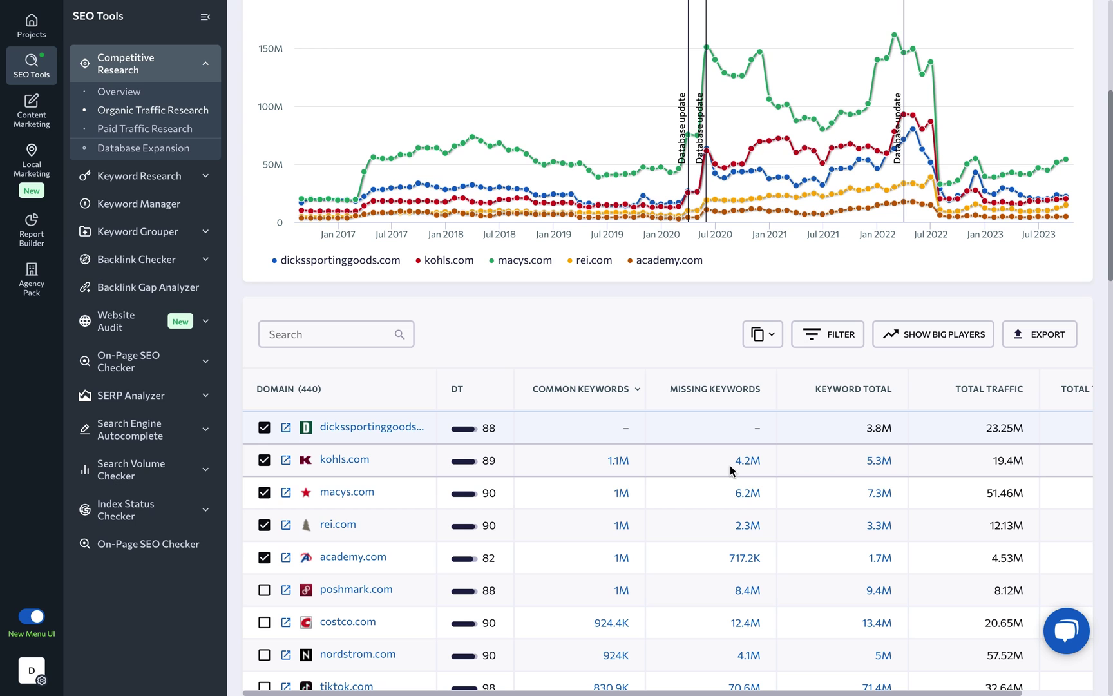
scroll(731, 470, up, 5)
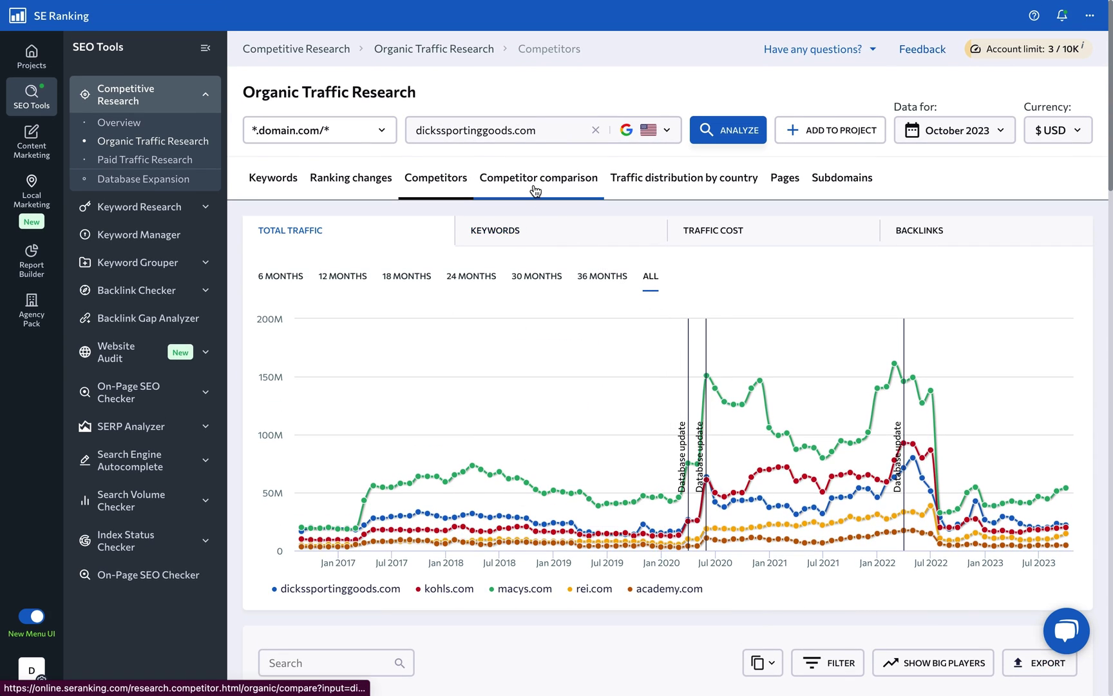
- Run a Competitor comparison against gymshark.com and verywellfit.com as Domains 2 and 3
click(535, 190)
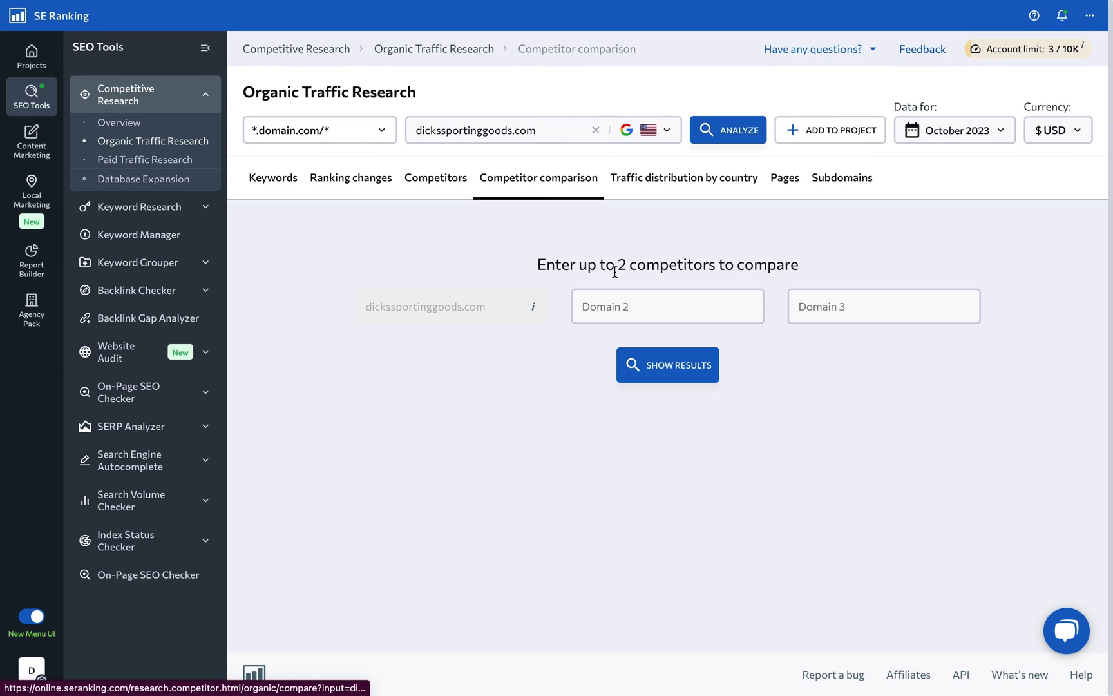
click(615, 306)
text(gymshark.com)
click(802, 306)
text(verywellfit.com)
click(692, 364)
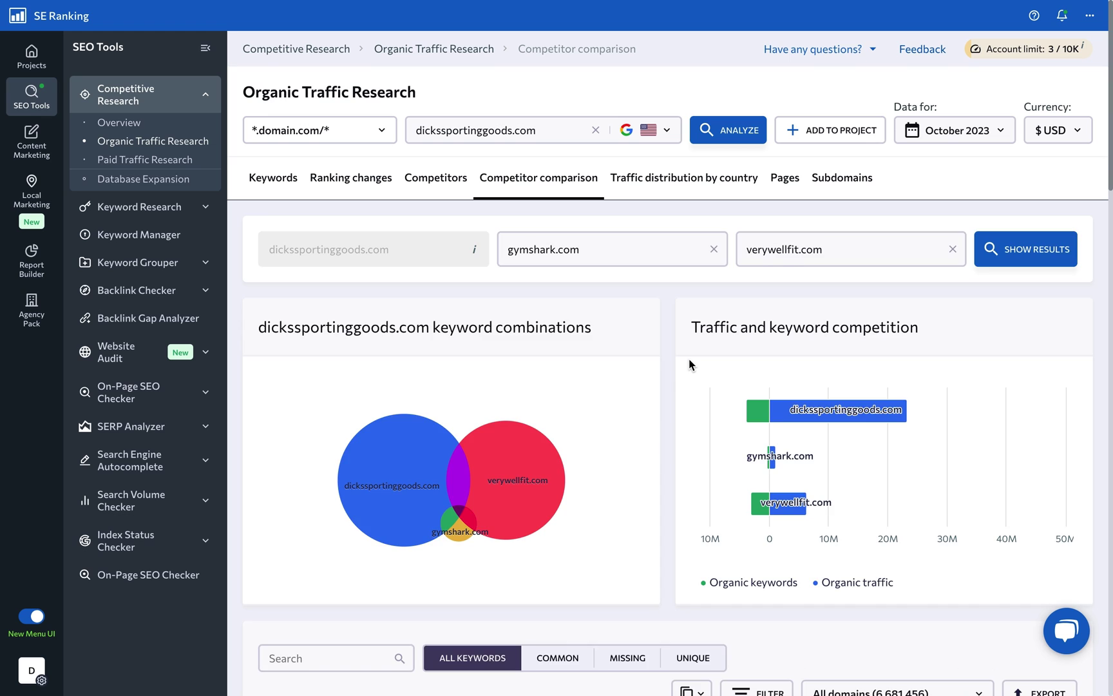
scroll(690, 361, down, 4)
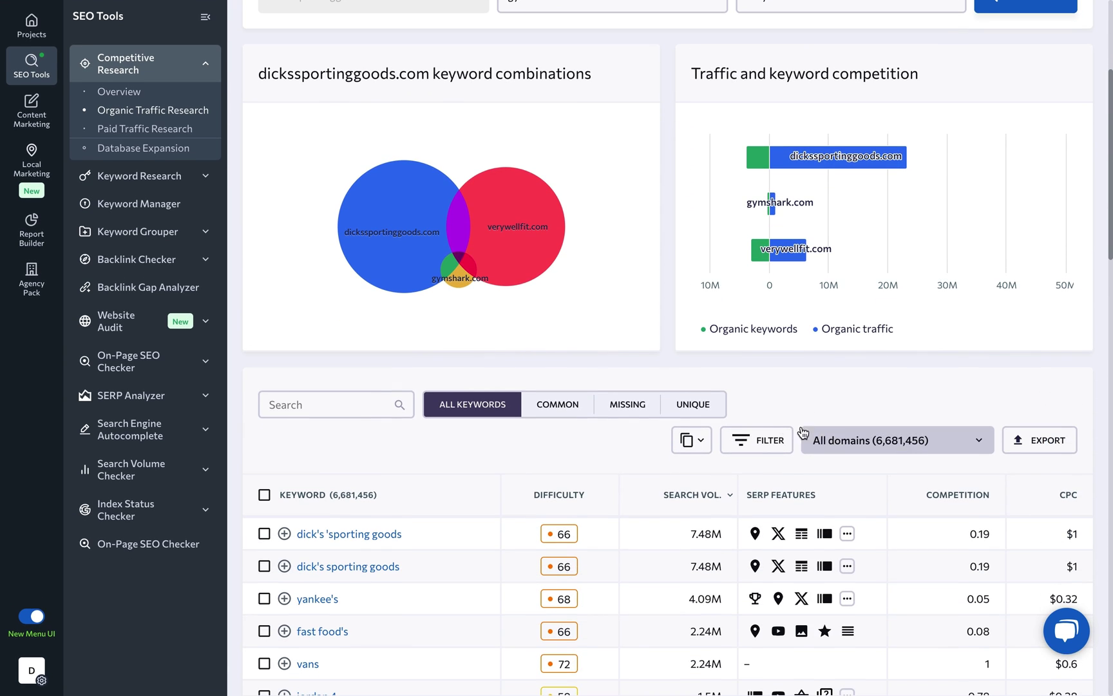
scroll(558, 430, up, 4)
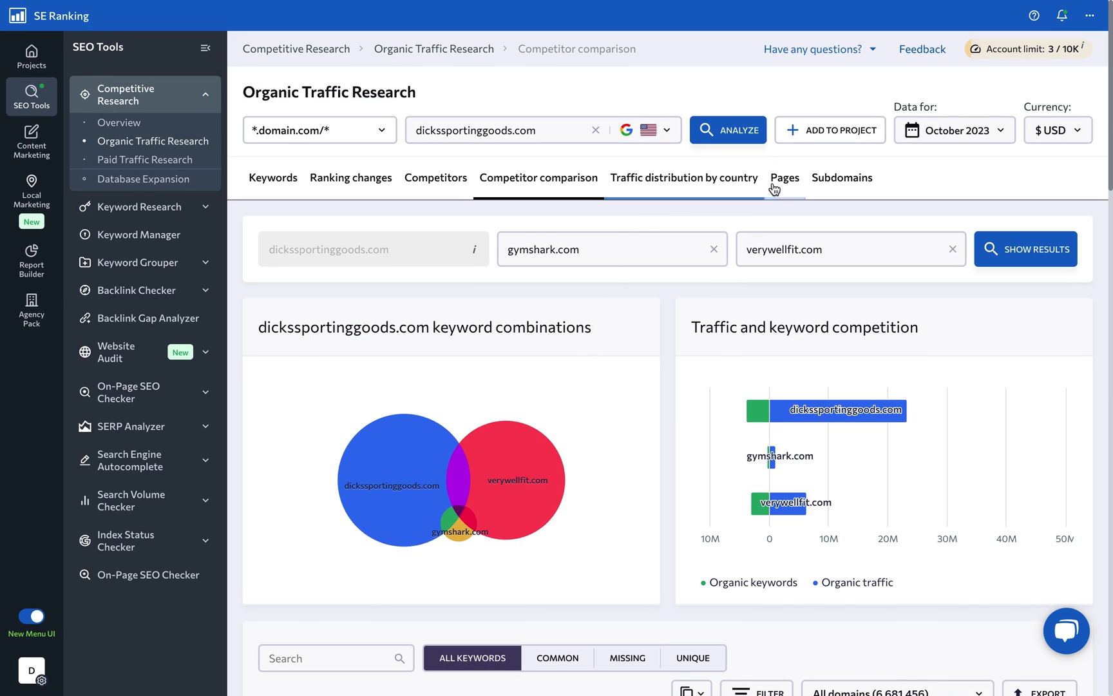
- Open the Pages tab to list dickssportinggoods.com URLs ranked by traffic share
click(782, 186)
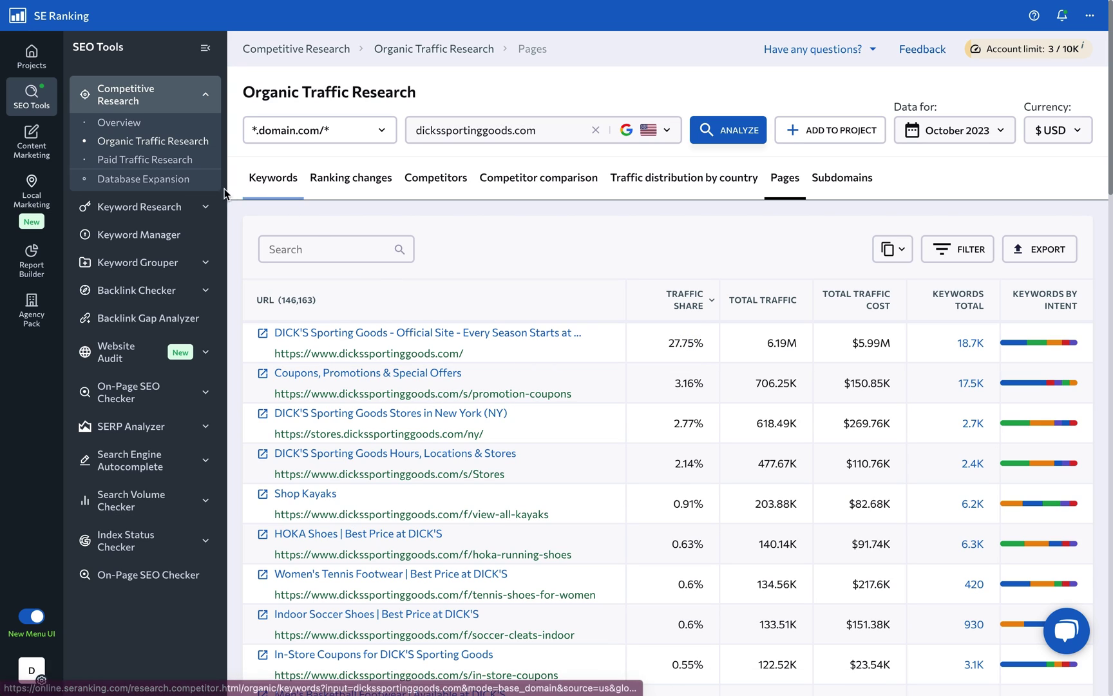
- Open Paid Traffic Research and review all columns of the paid keyword table
click(155, 167)
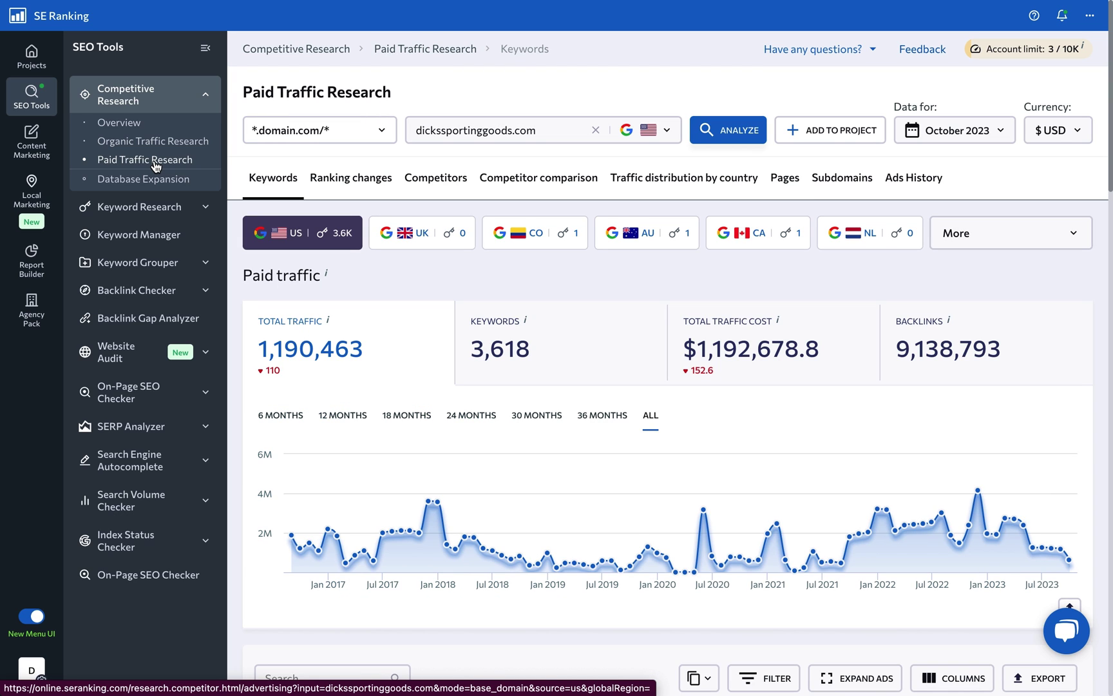
scroll(156, 167, down, 6)
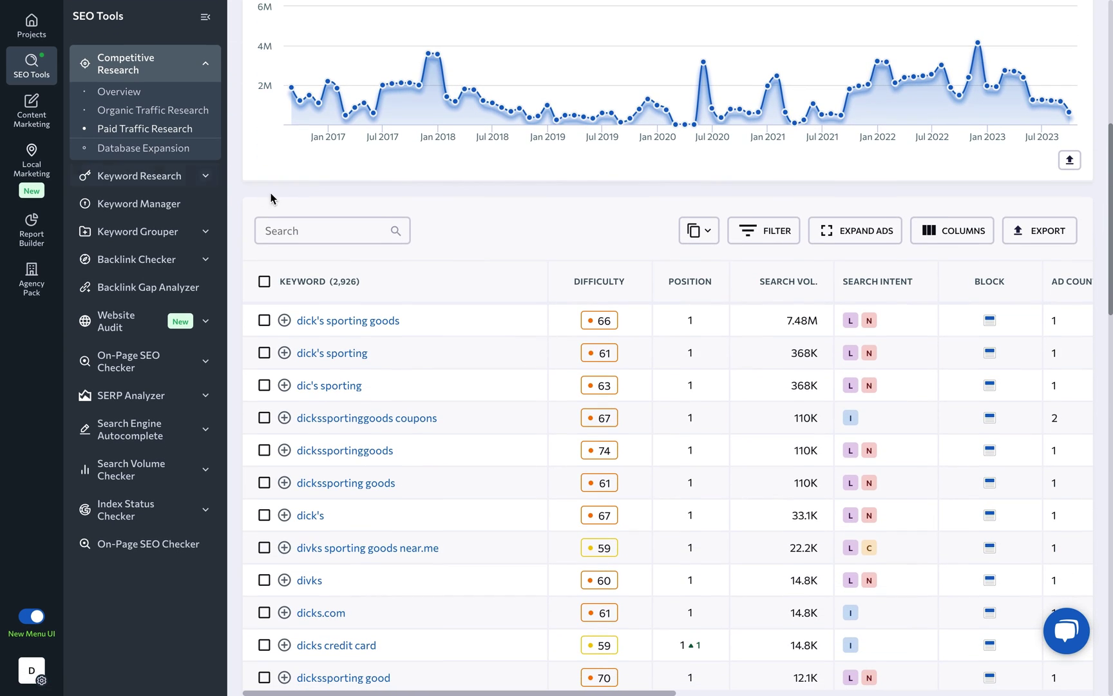
scroll(383, 322, right, 2)
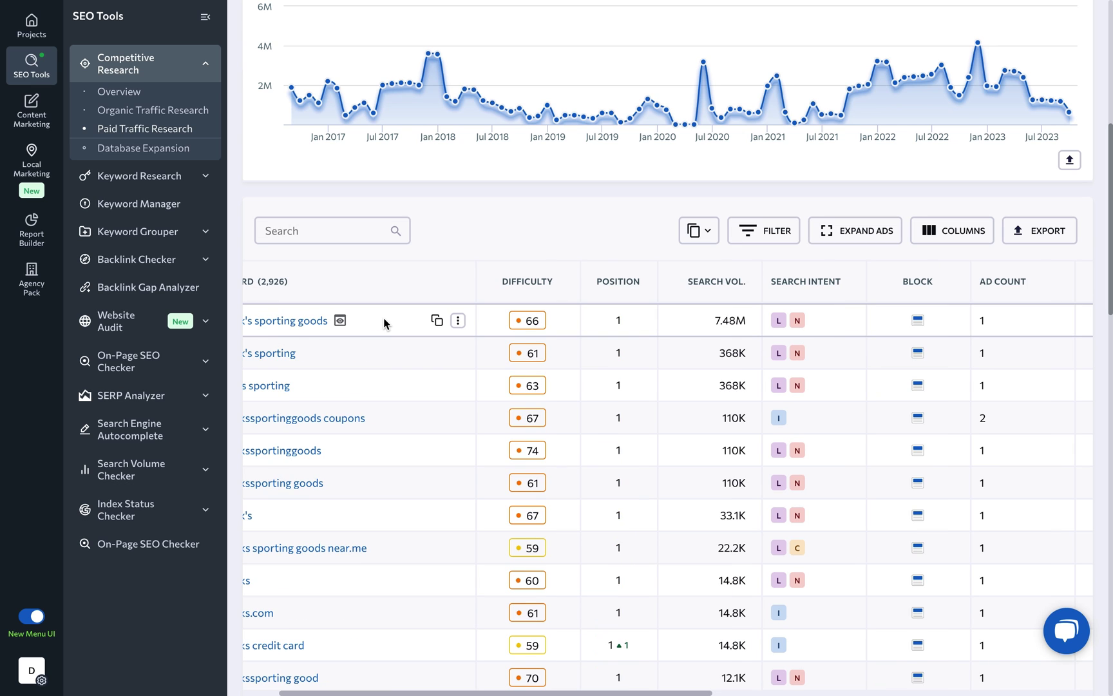
scroll(384, 322, right, 1)
scroll(857, 327, right, 4)
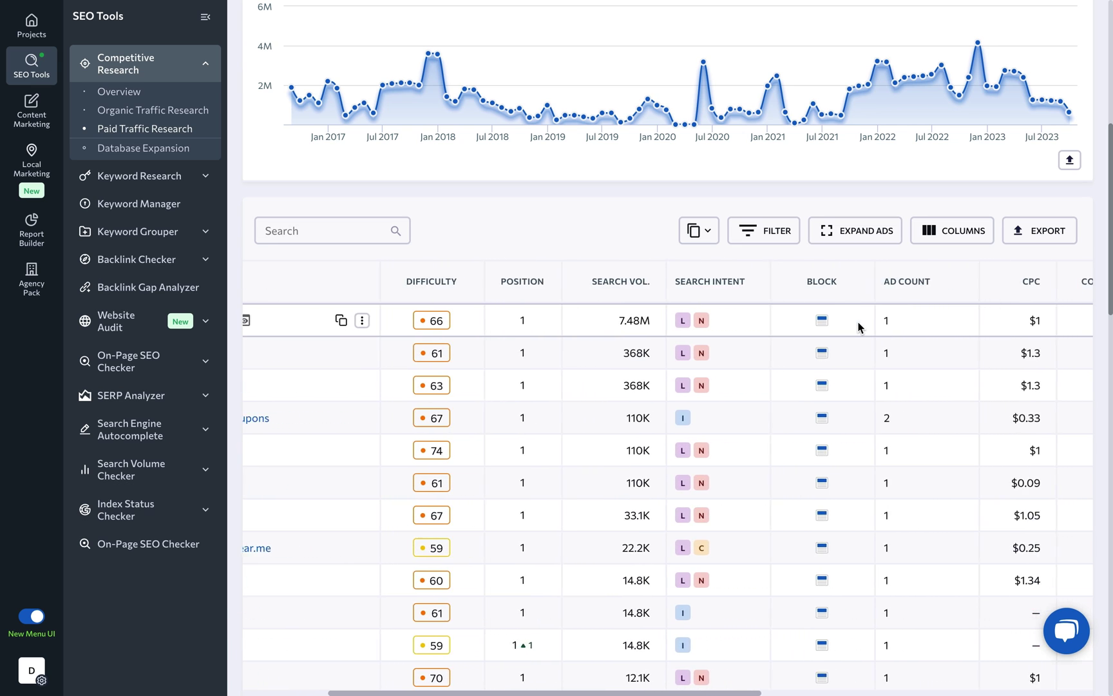
scroll(858, 327, right, 3)
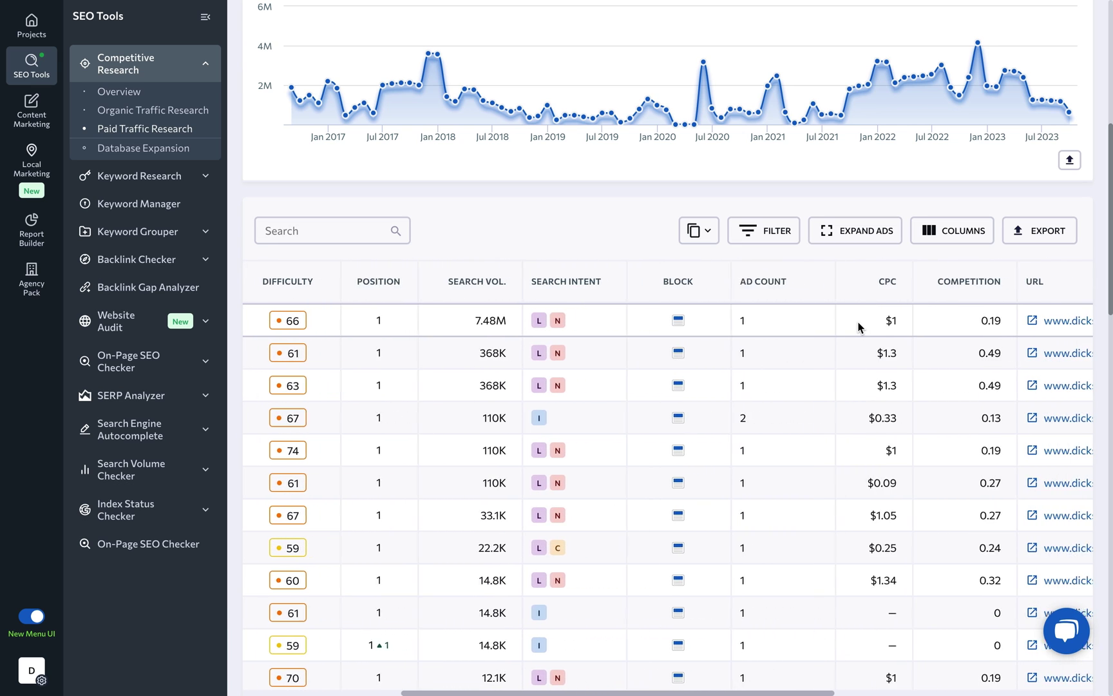
scroll(858, 327, left, 10)
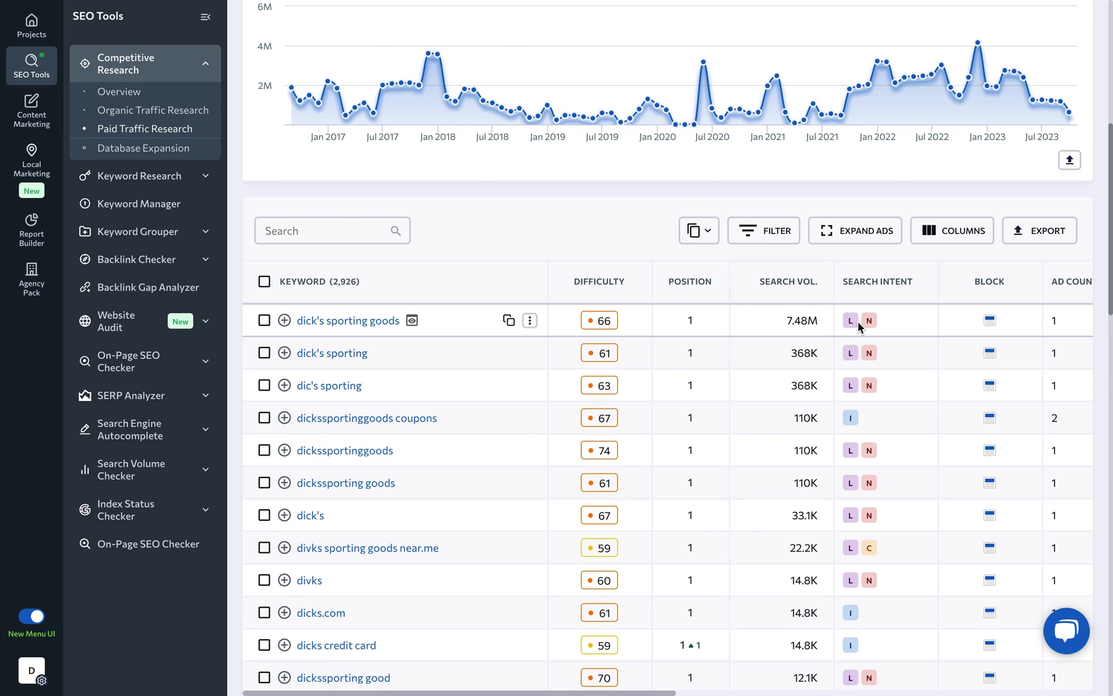
scroll(858, 327, up, 5)
- Expand the ad copies beneath each popular keyword in Ads History
click(917, 56)
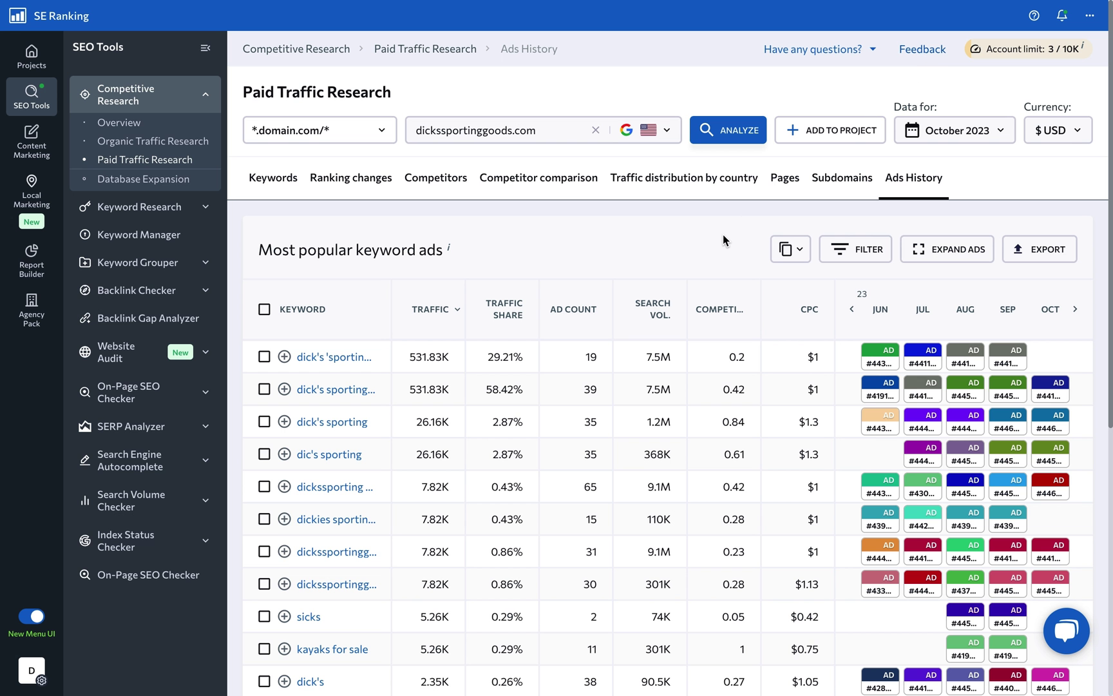
mouse_move(351, 360)
mouse_move(1005, 367)
click(946, 249)
scroll(959, 250, down, 3)
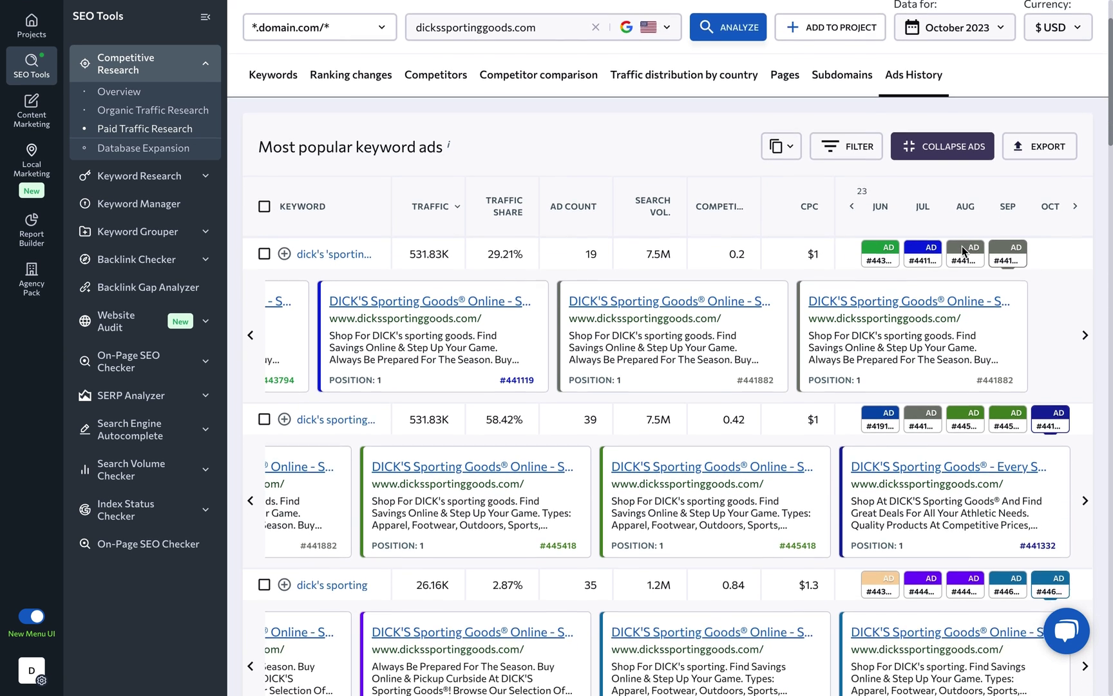